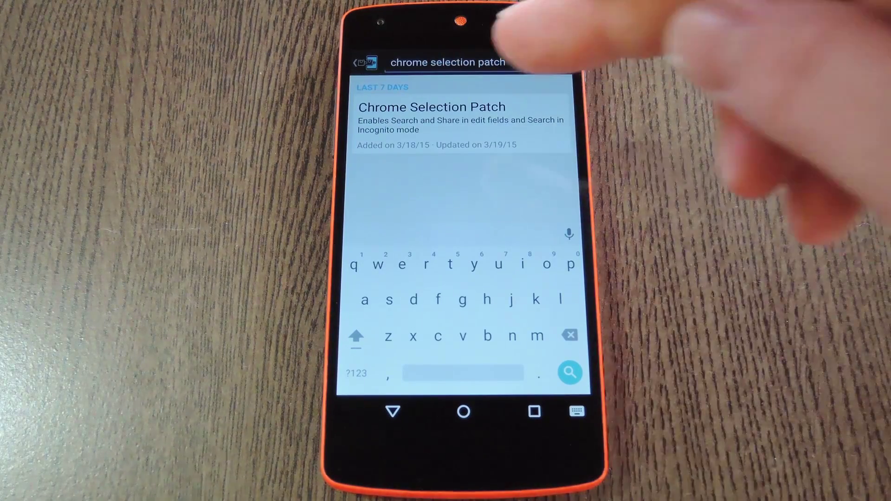
- Download Chrome Selection Patch version 1.1 from its Versions list and reach the install prompt
click(428, 118)
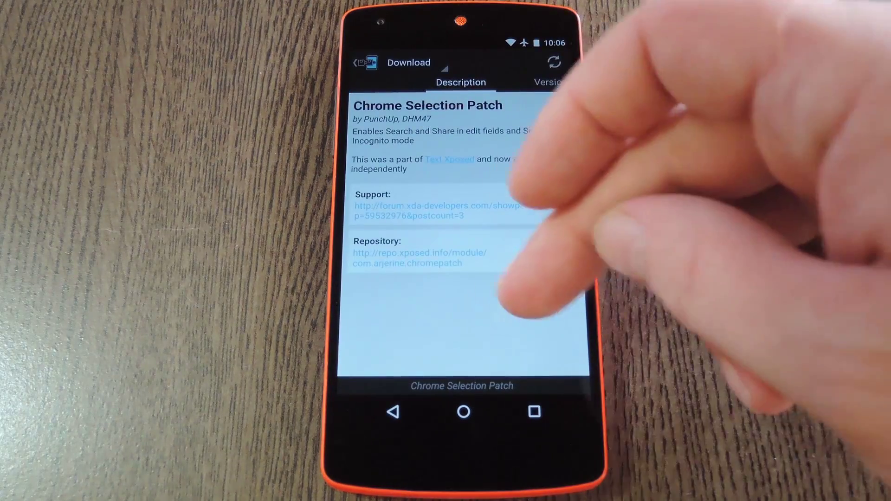
click(548, 82)
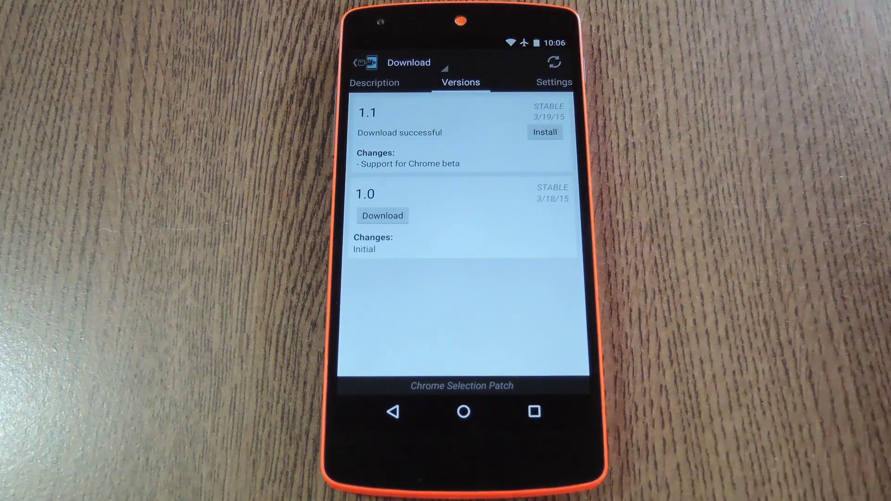
click(545, 133)
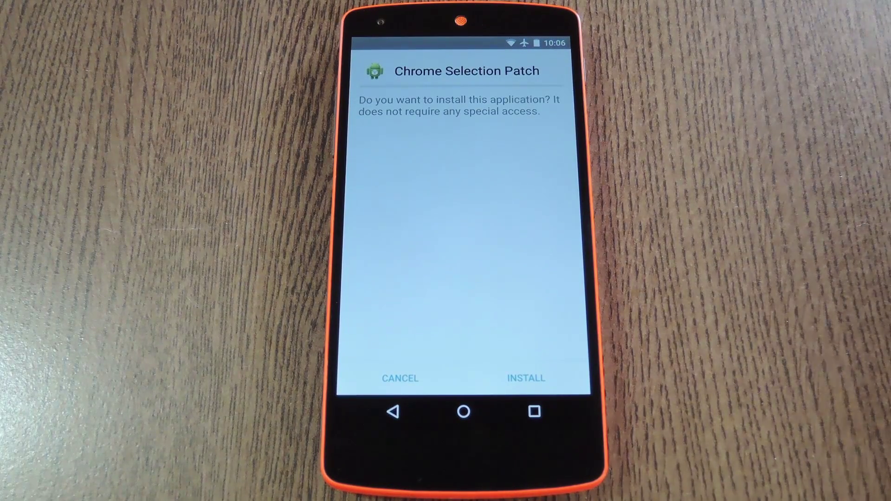
- Confirm installing Chrome Selection Patch, then check notifications for the module activation notice
click(526, 379)
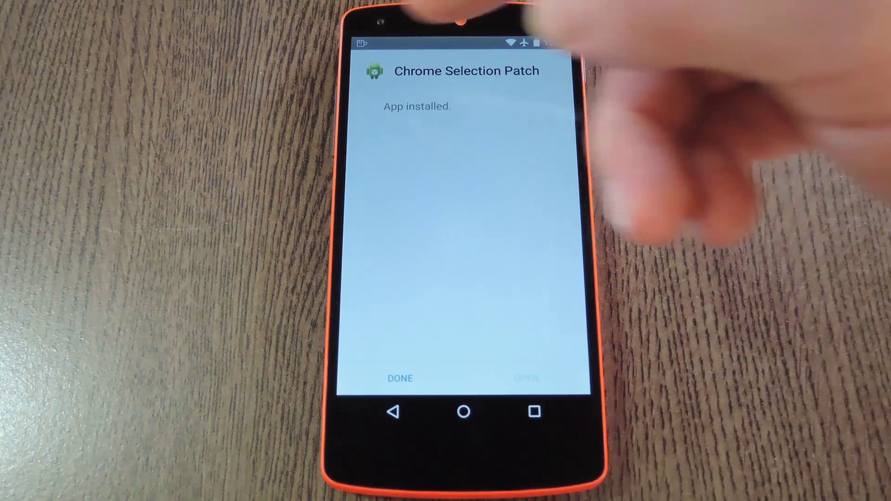
drag(446, 42, 488, 293)
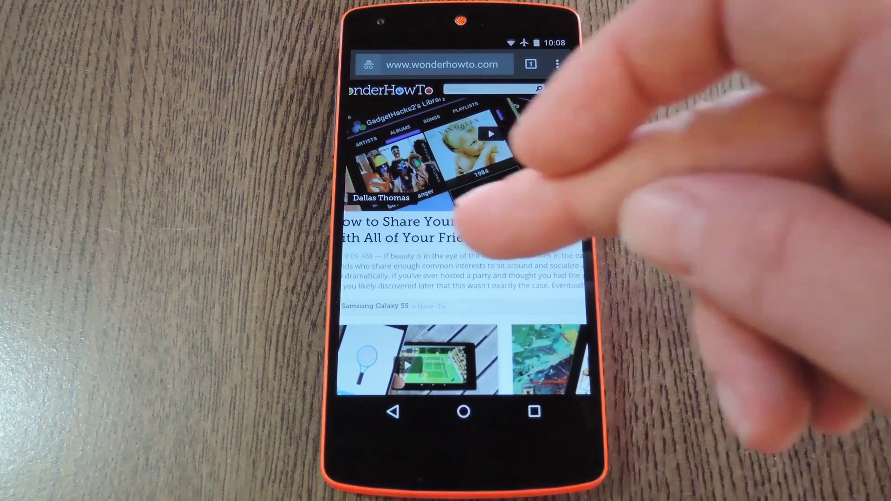
- Select 'interests' in the WonderHowTo article and web-search it from the selection menu
click(470, 265)
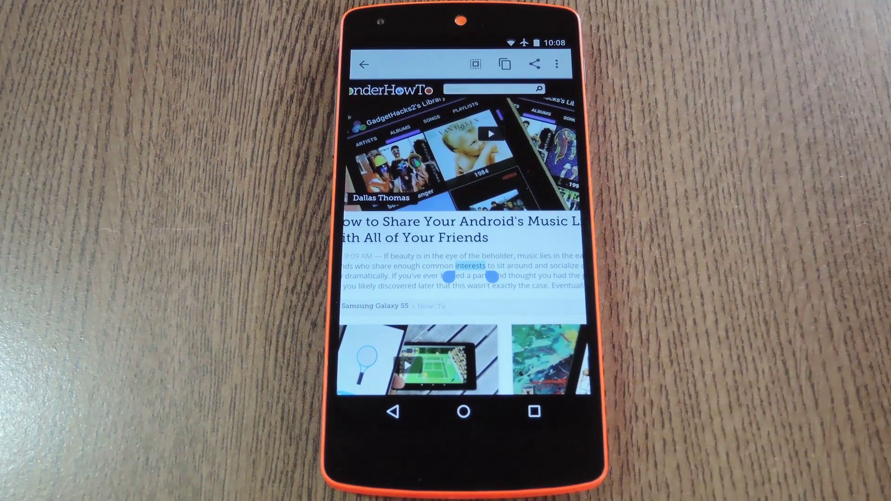
click(557, 64)
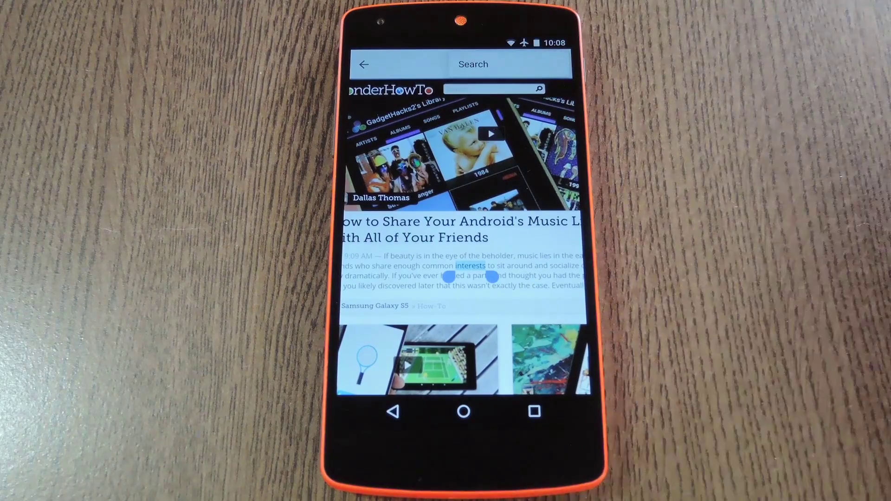
click(474, 64)
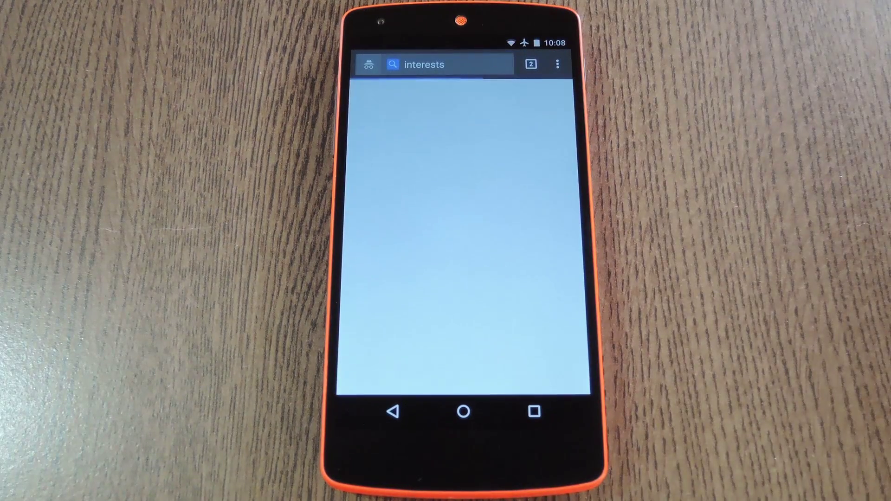